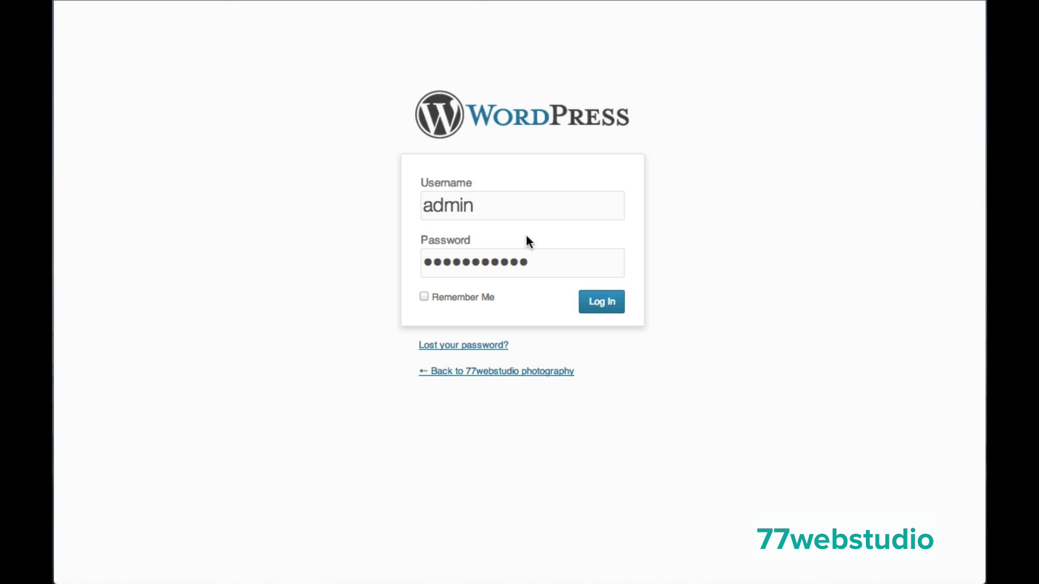
- Log in to the site as admin and open the form for adding a new user
left_click(599, 307)
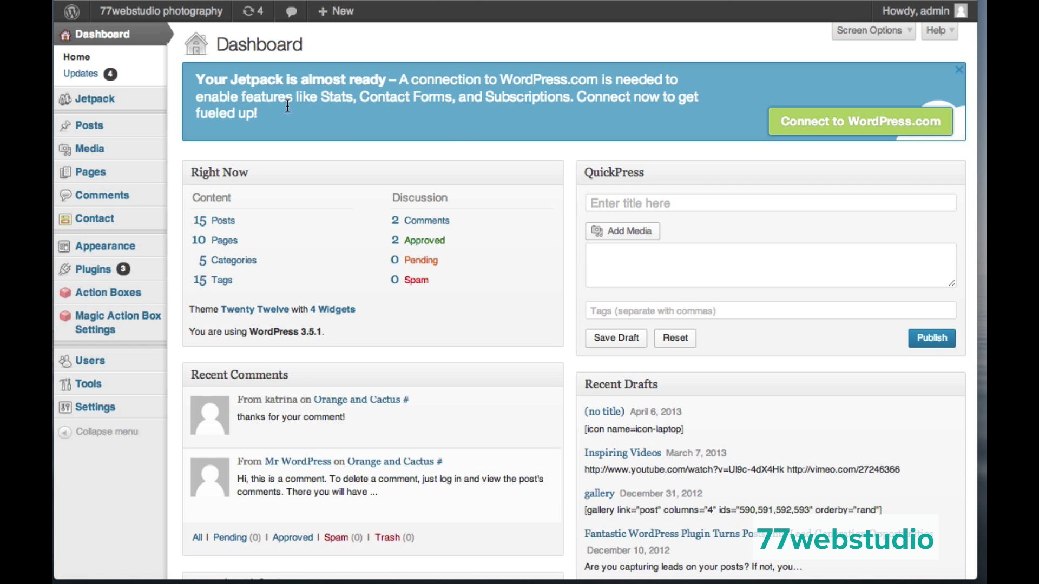
mouse_move(81, 365)
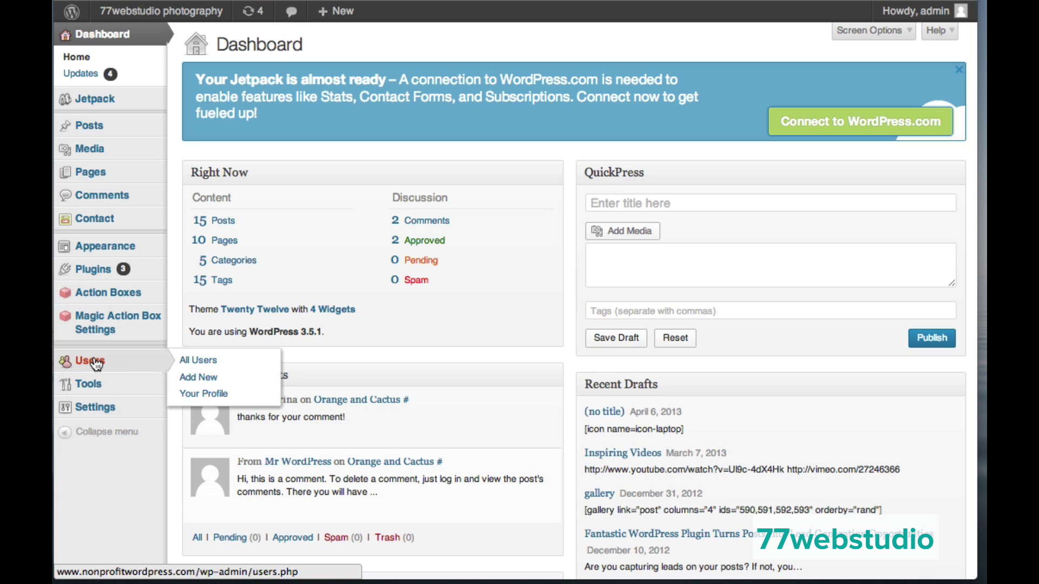
left_click(97, 367)
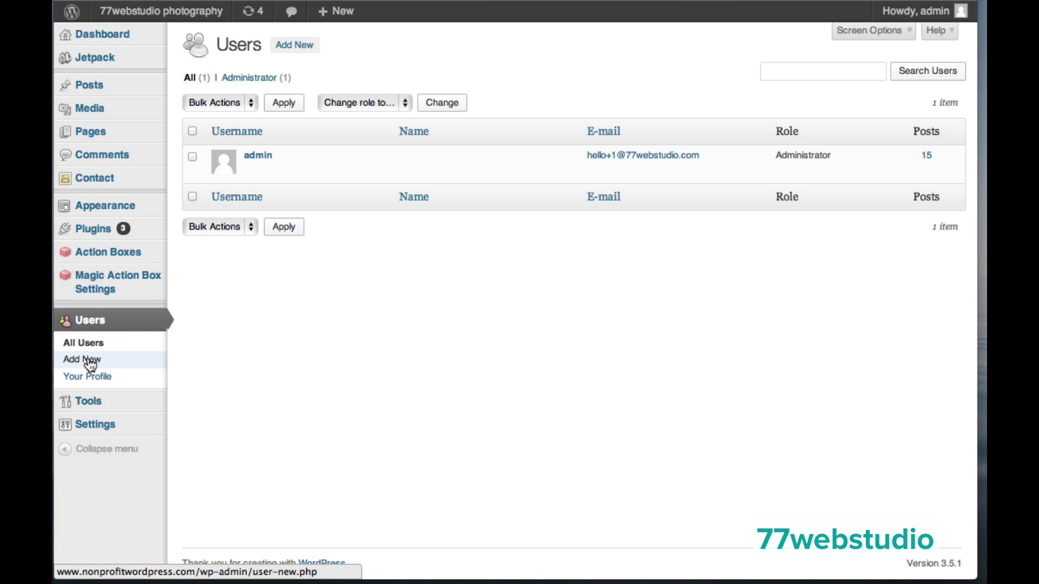
left_click(297, 49)
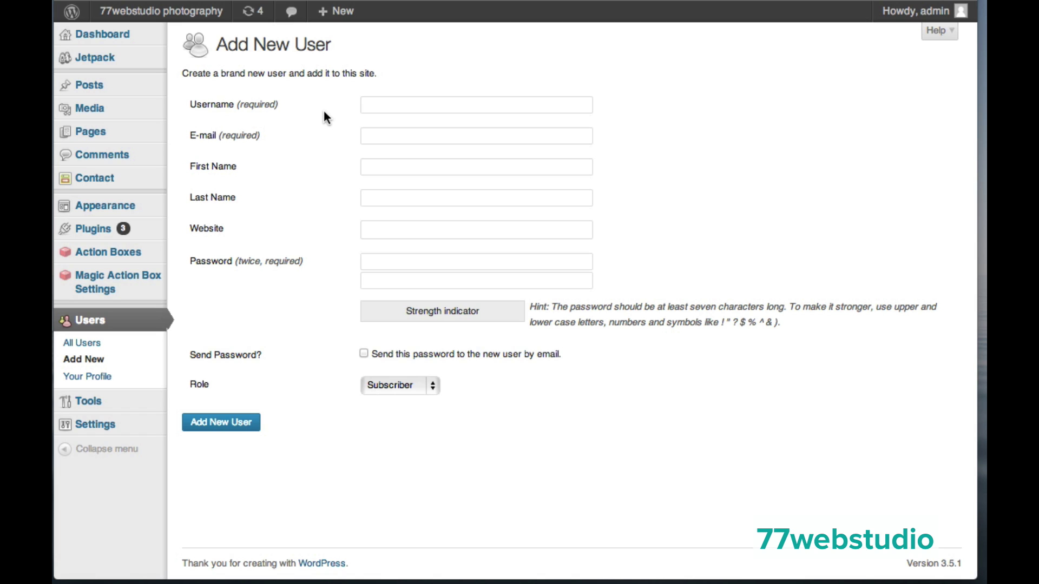
- Fill in the new user's username as nonprofitwp, the e-mail address, and the password in both password fields
left_click(396, 102)
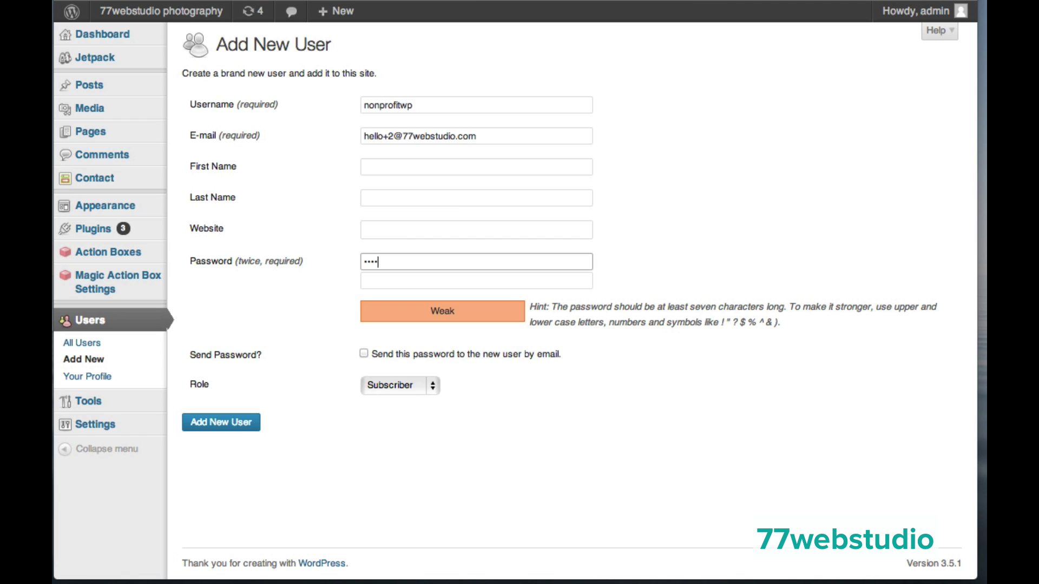
type("*******")
key("Tab")
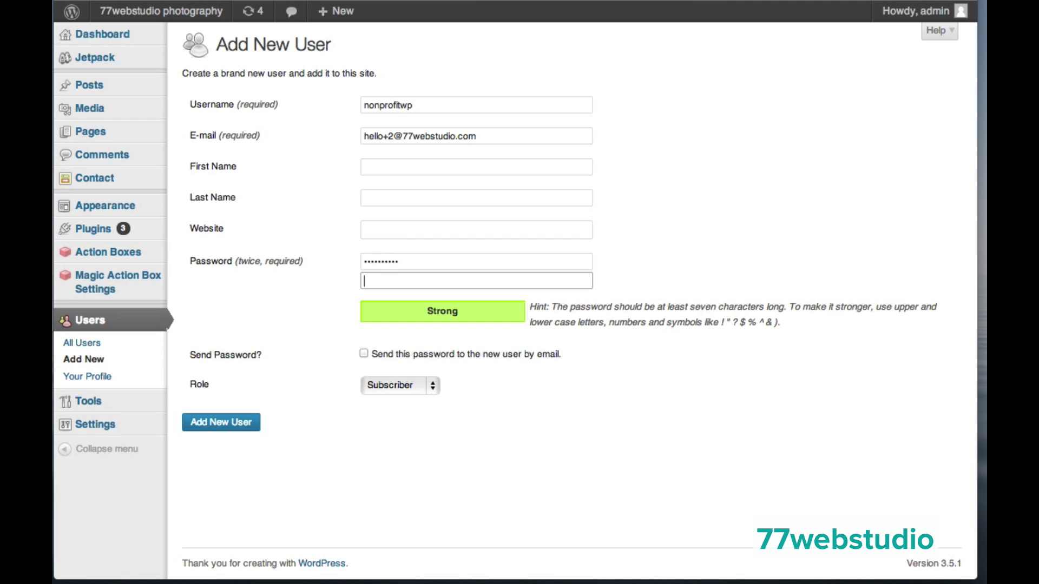
type("**********")
- Assign the Administrator role to the new user and create the account
left_click(390, 384)
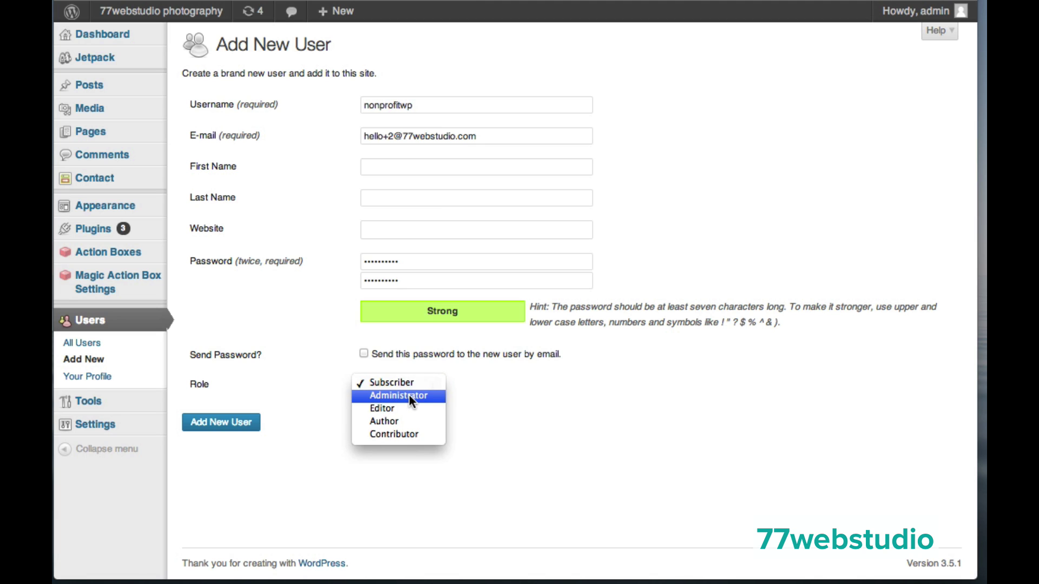
left_click(409, 395)
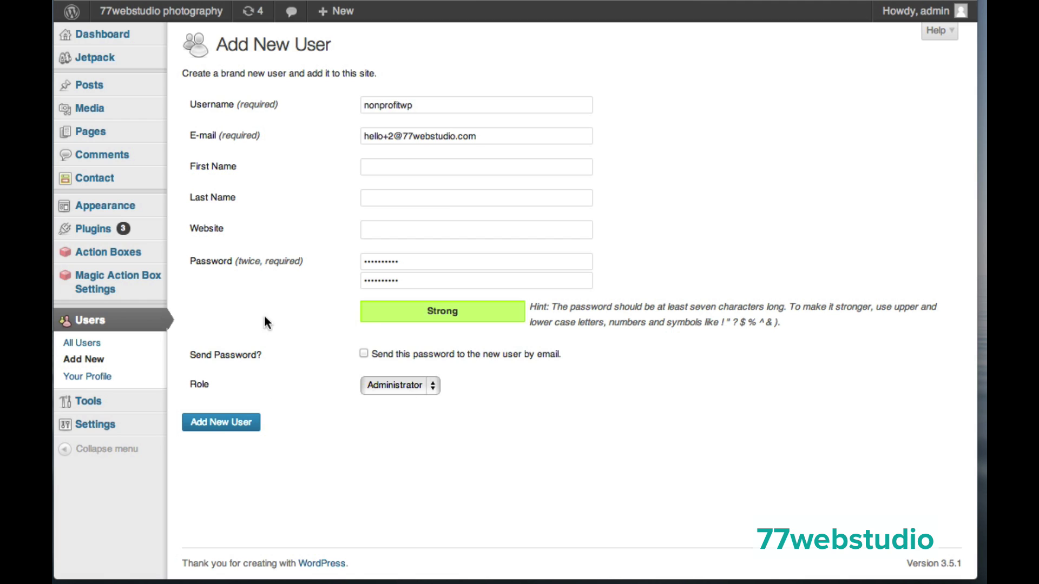
left_click(222, 423)
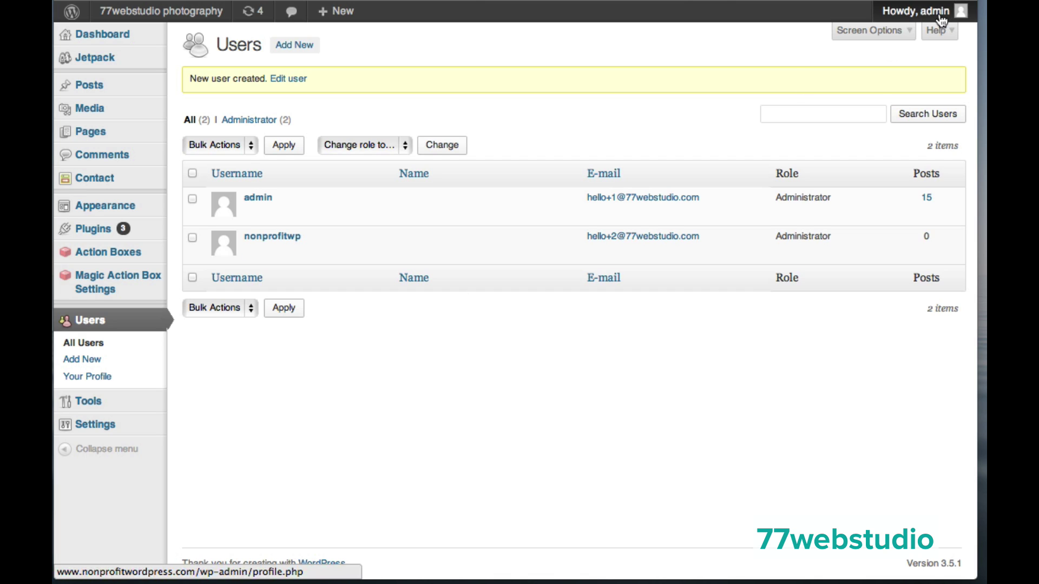
- Log out of the admin account and log back in as nonprofitwp with its password, with Remember Me enabled
mouse_move(927, 14)
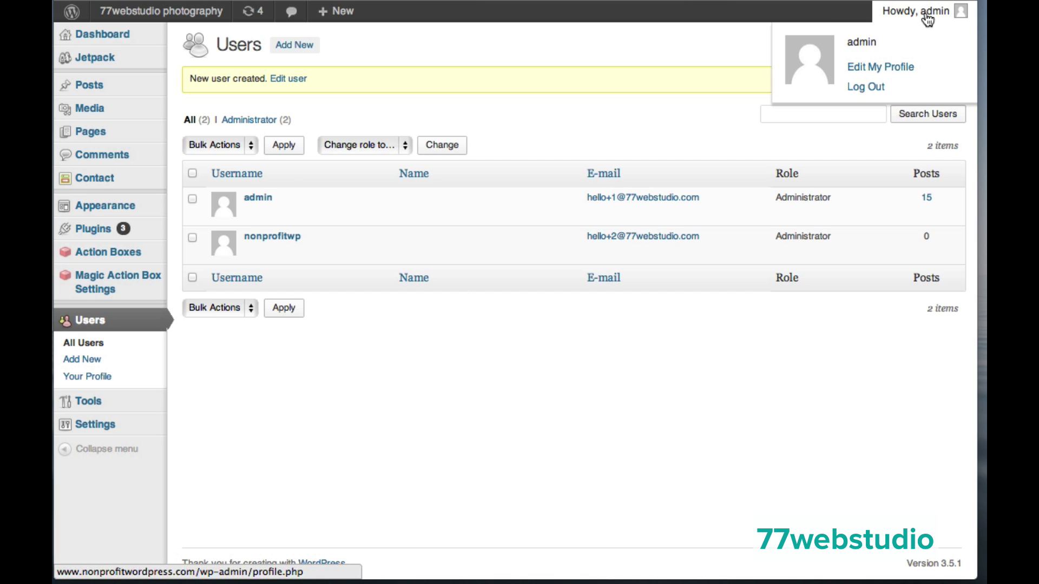
left_click(867, 87)
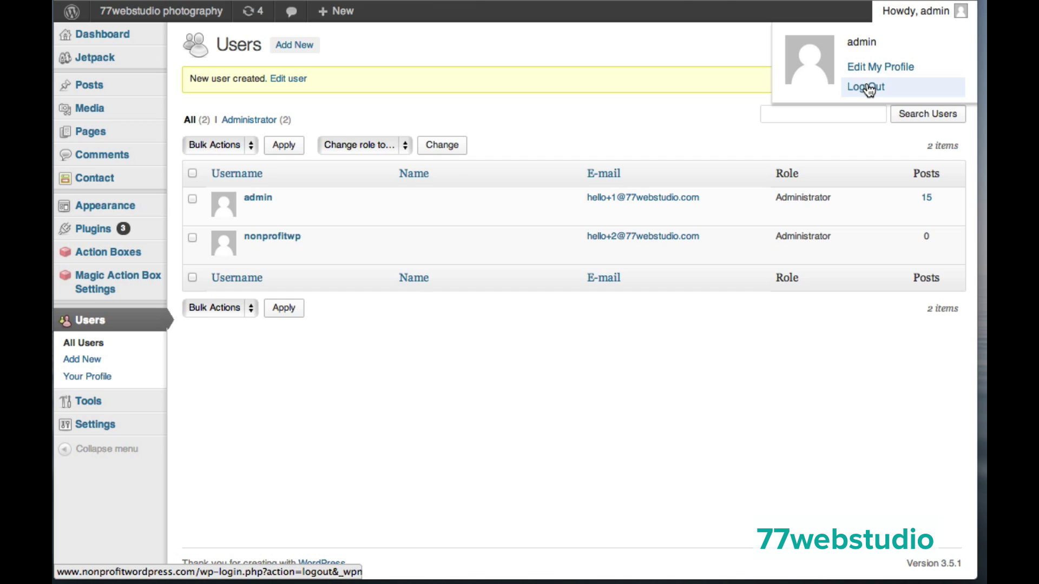
left_click(448, 251)
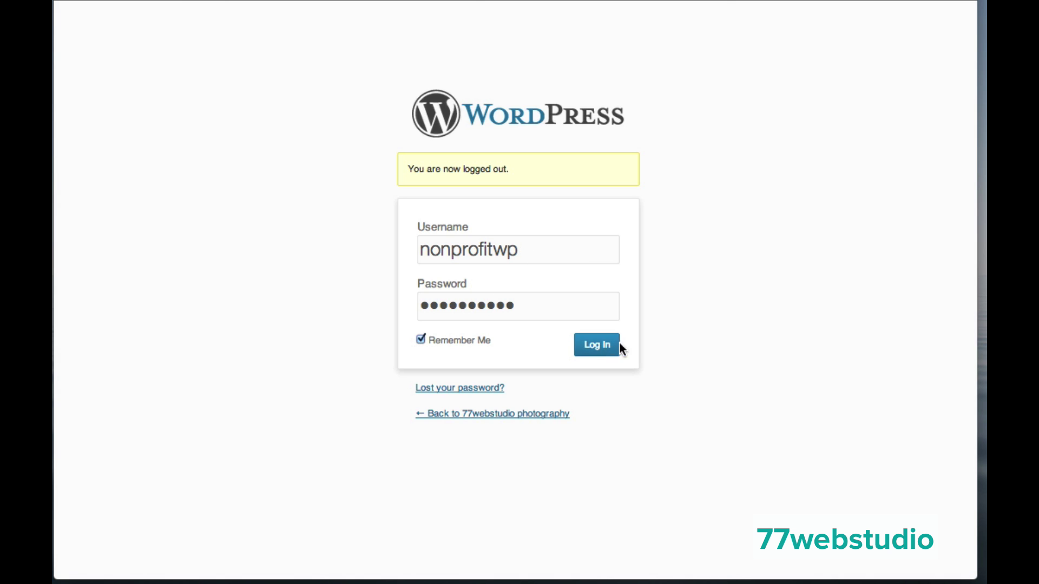
left_click(598, 349)
left_click(599, 351)
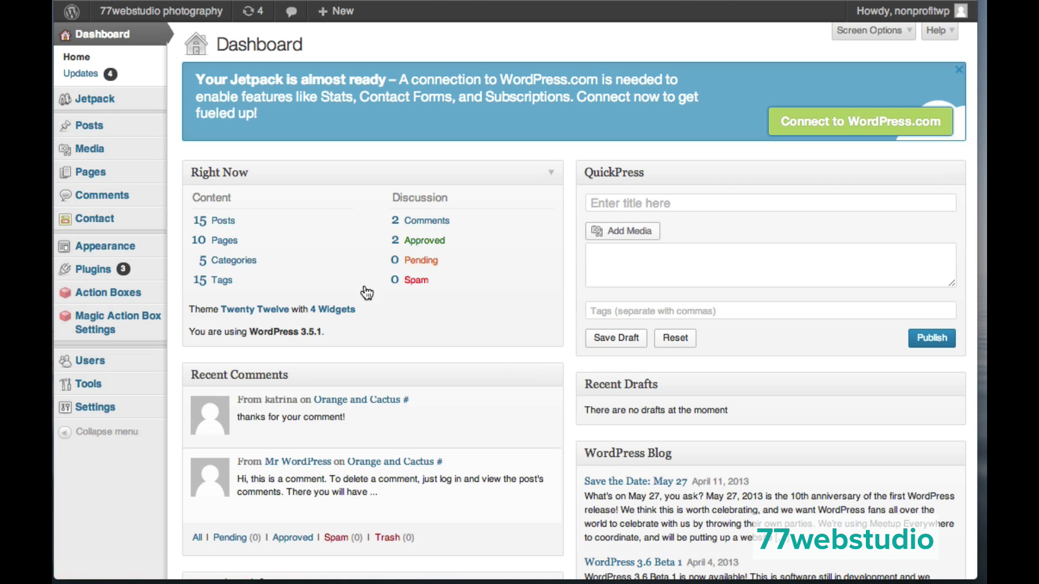
- Delete the admin user, attributing all of its posts to nonprofitwp
mouse_move(93, 365)
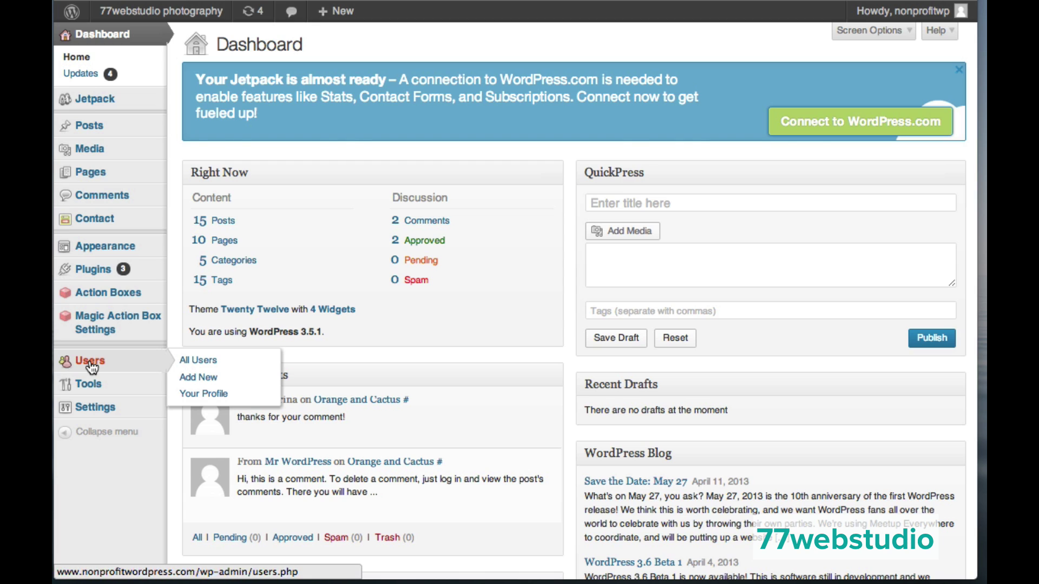
left_click(92, 367)
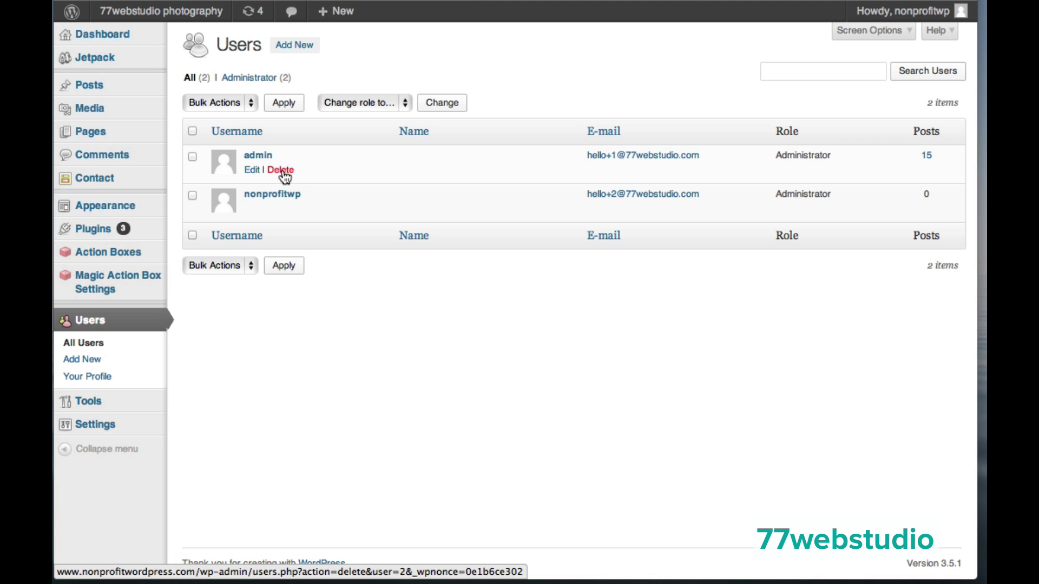
left_click(282, 171)
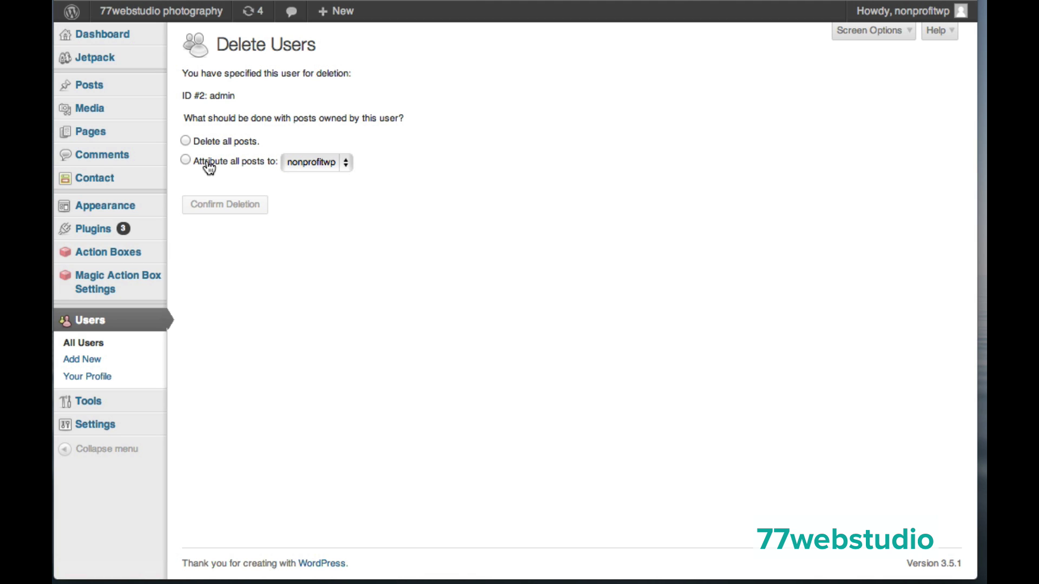
left_click(186, 160)
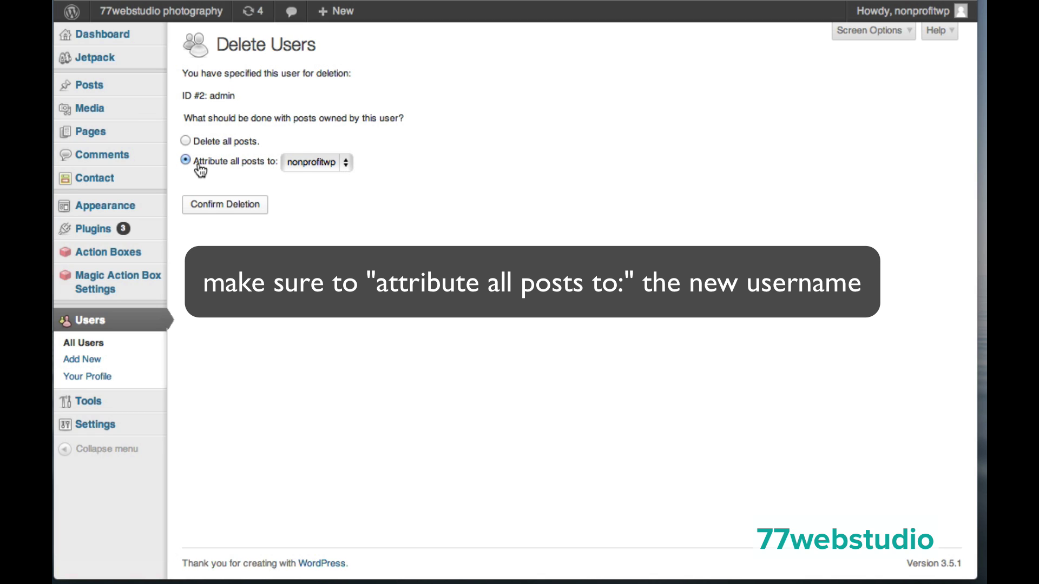
left_click(316, 164)
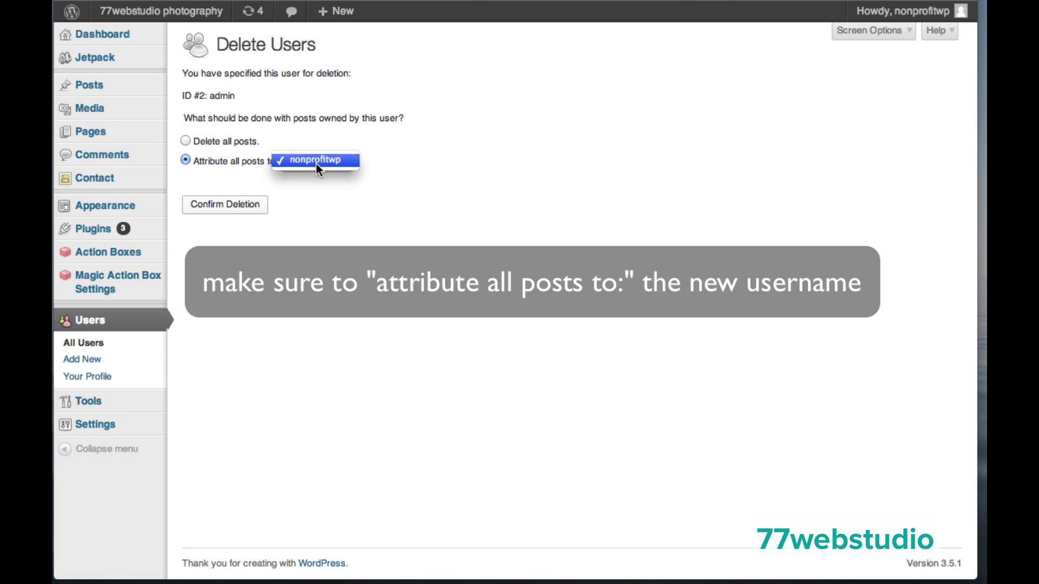
left_click(316, 163)
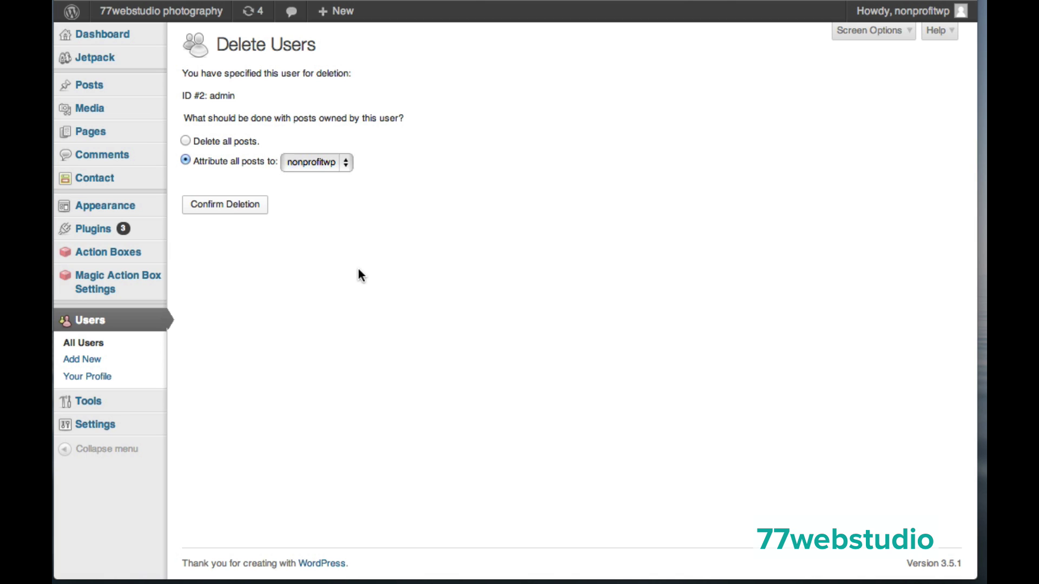
left_click(221, 208)
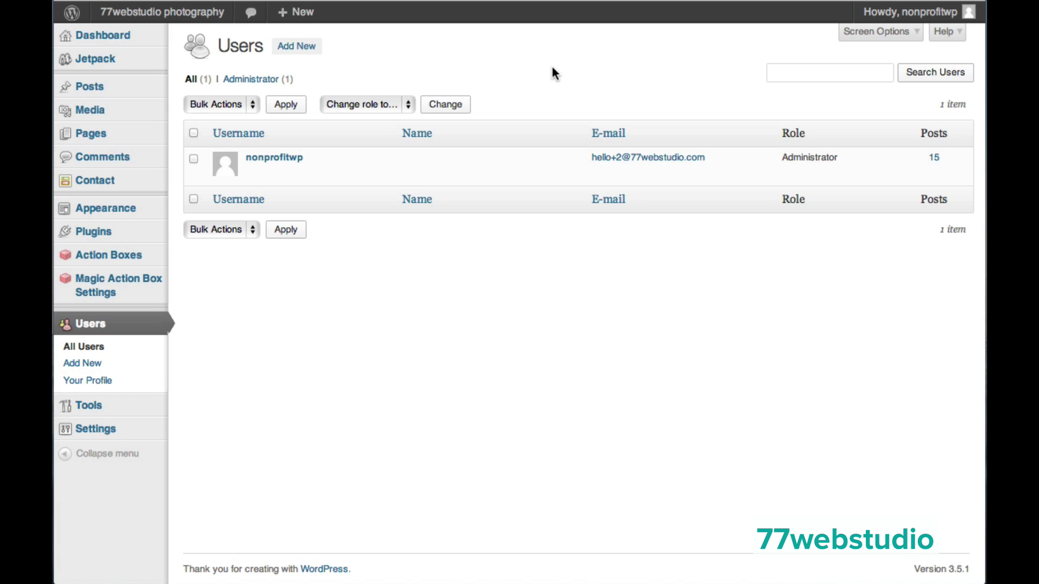
- Open the WordPress Updates page to check the core, plugin and theme update status
mouse_move(95, 39)
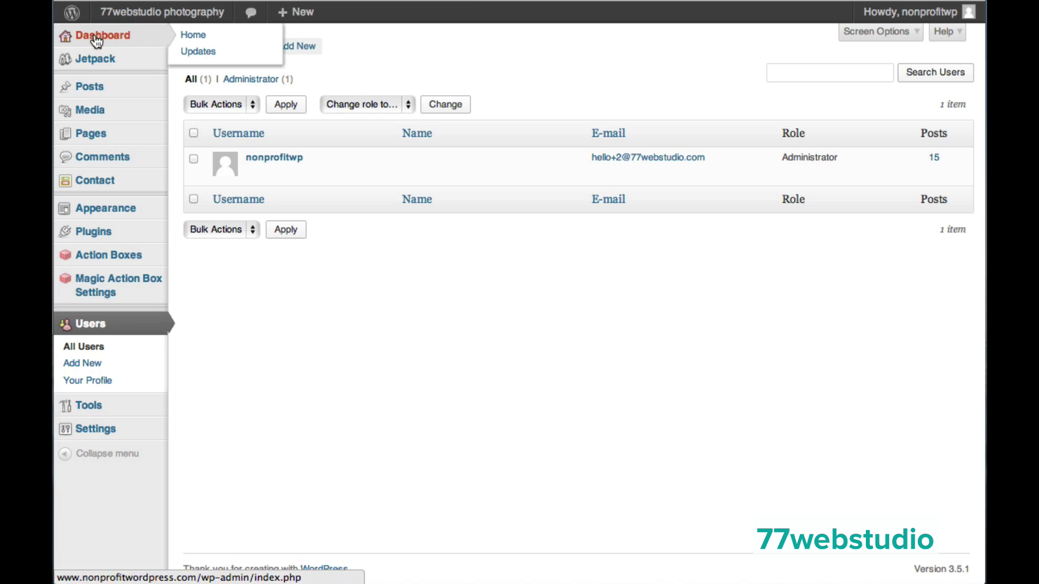
left_click(99, 41)
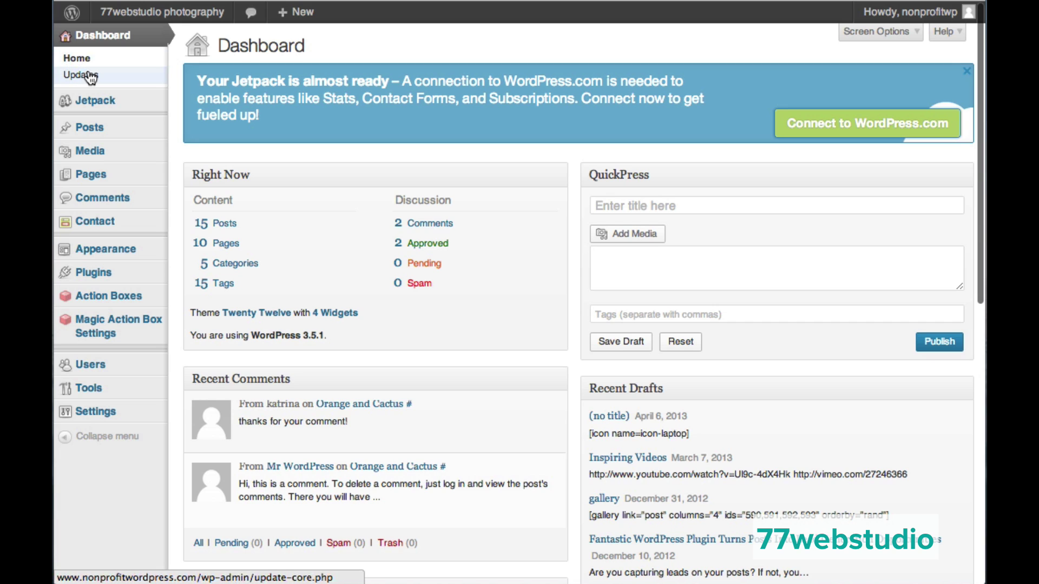
left_click(90, 77)
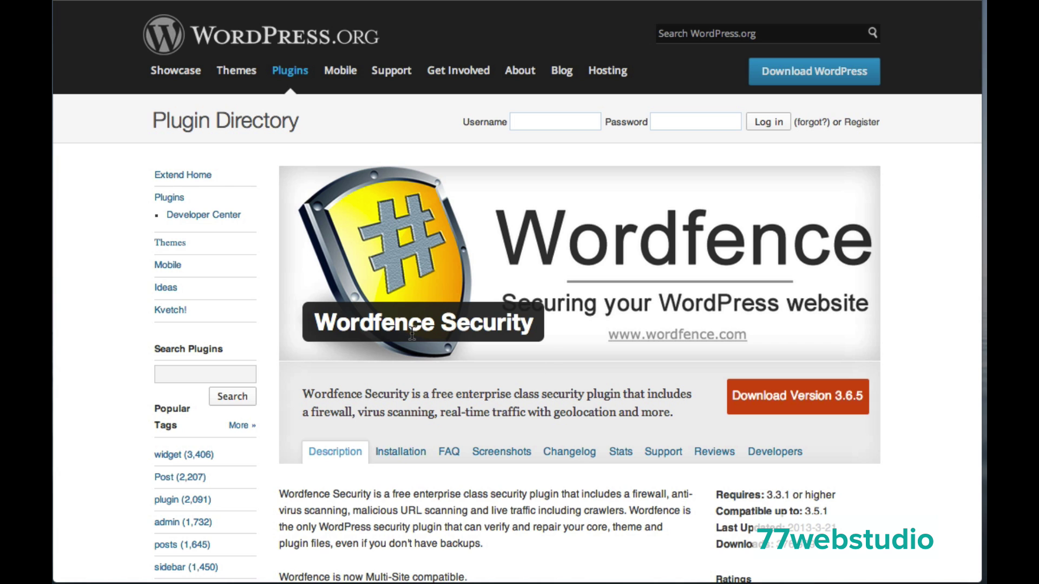
- Review the Wordfence Security description in the WordPress.org plugin directory, including its firewall feature
scroll(412, 334, "down", 5)
scroll(411, 334, "down", 3)
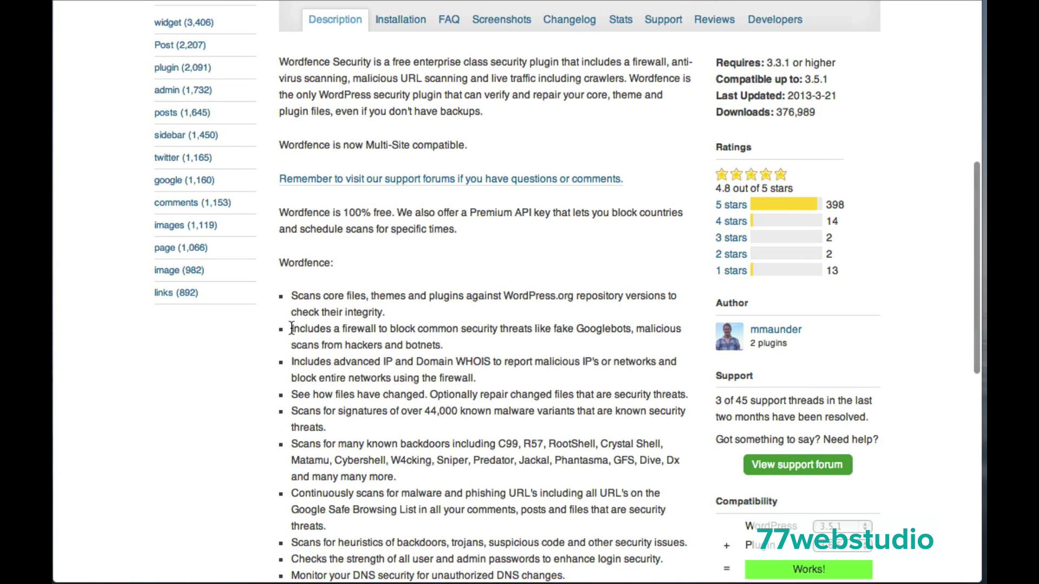
left_click_drag(291, 329, 581, 340)
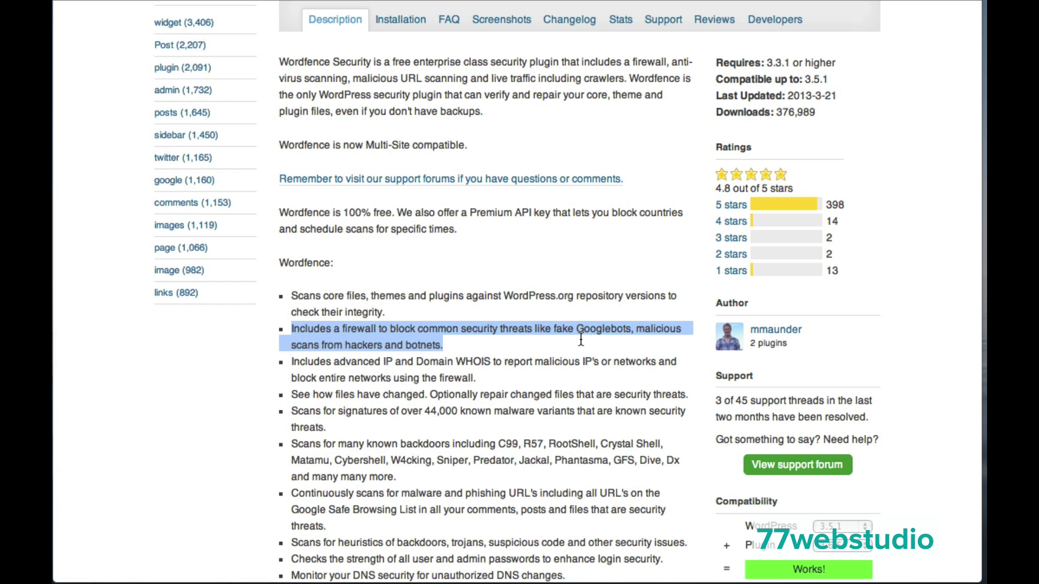
scroll(605, 190, "up", 10)
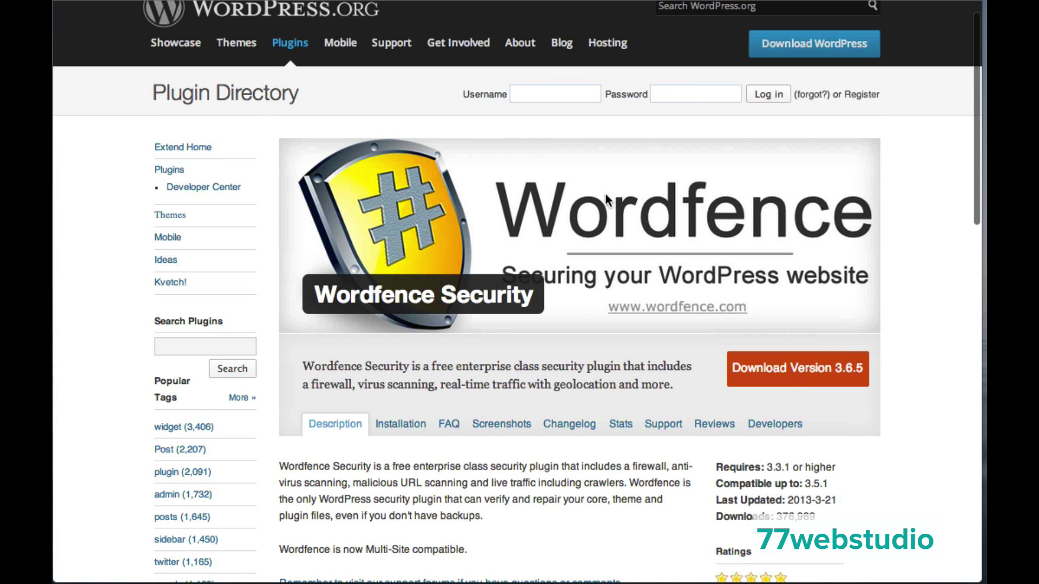
scroll(649, 390, "up", 1)
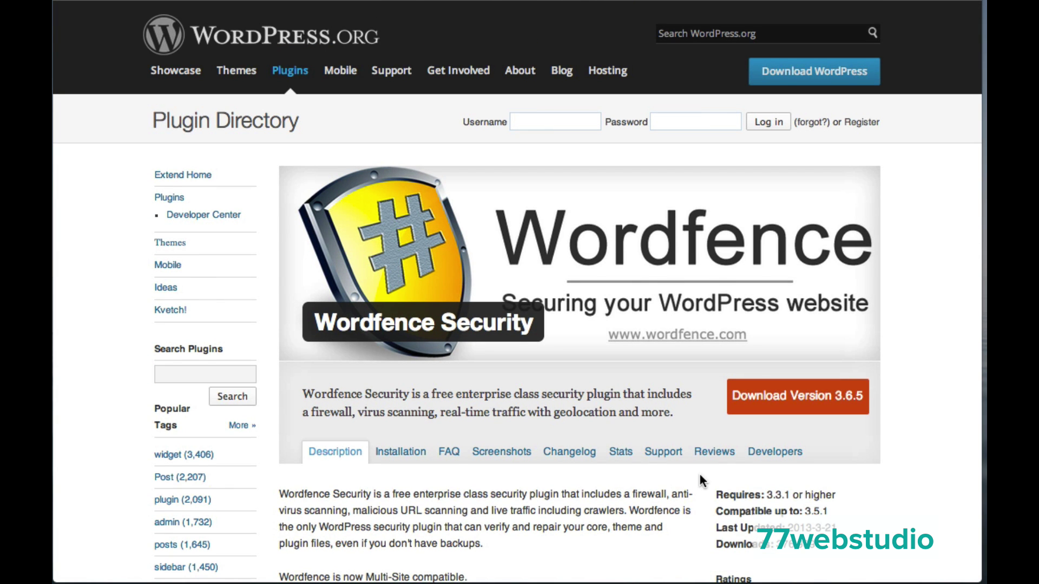
scroll(699, 479, "down", 4)
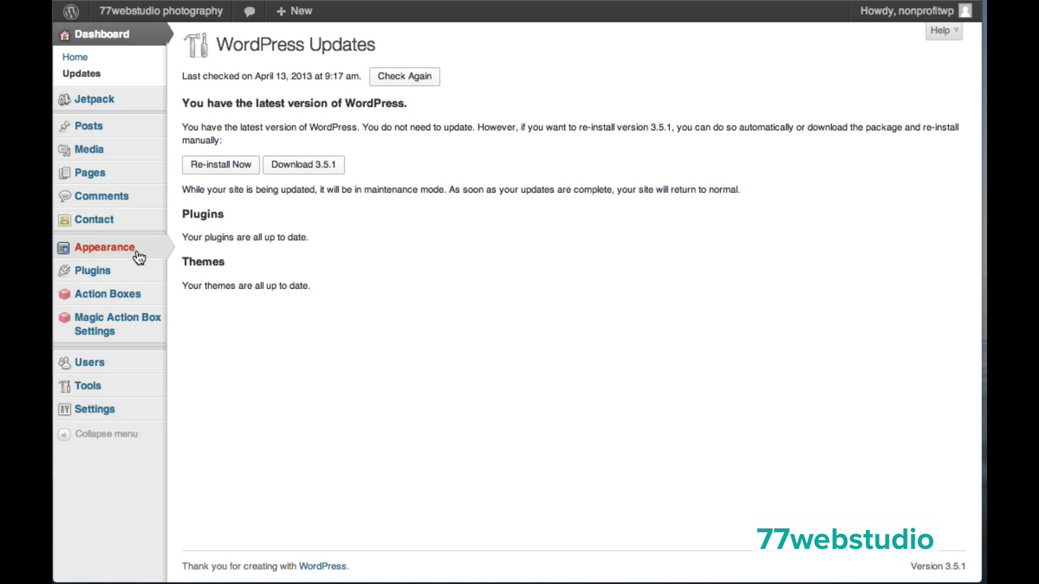
- Return to the site's admin area and search for new plugins with the keyword wordfence
mouse_move(103, 271)
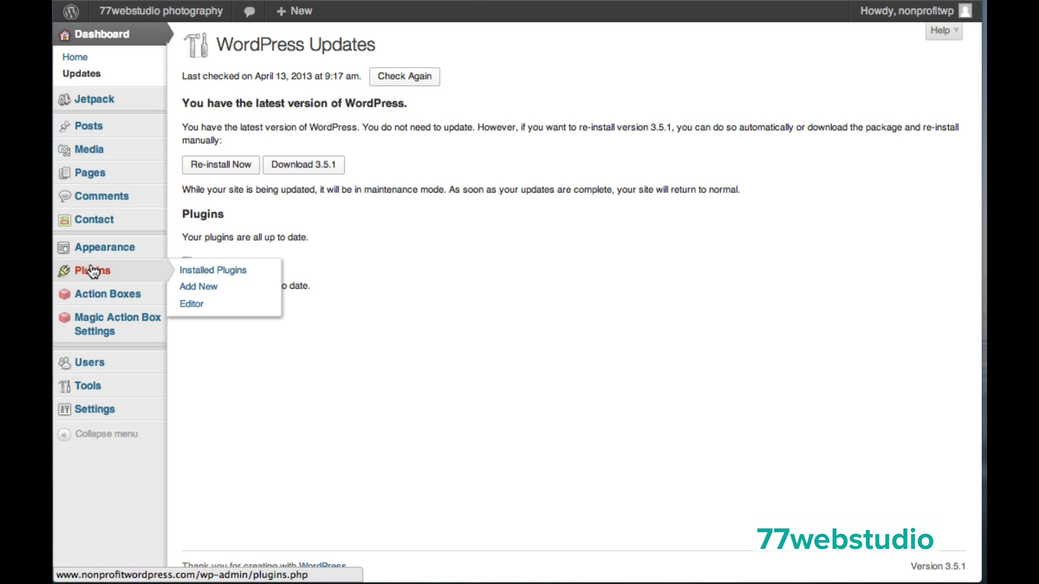
left_click(199, 288)
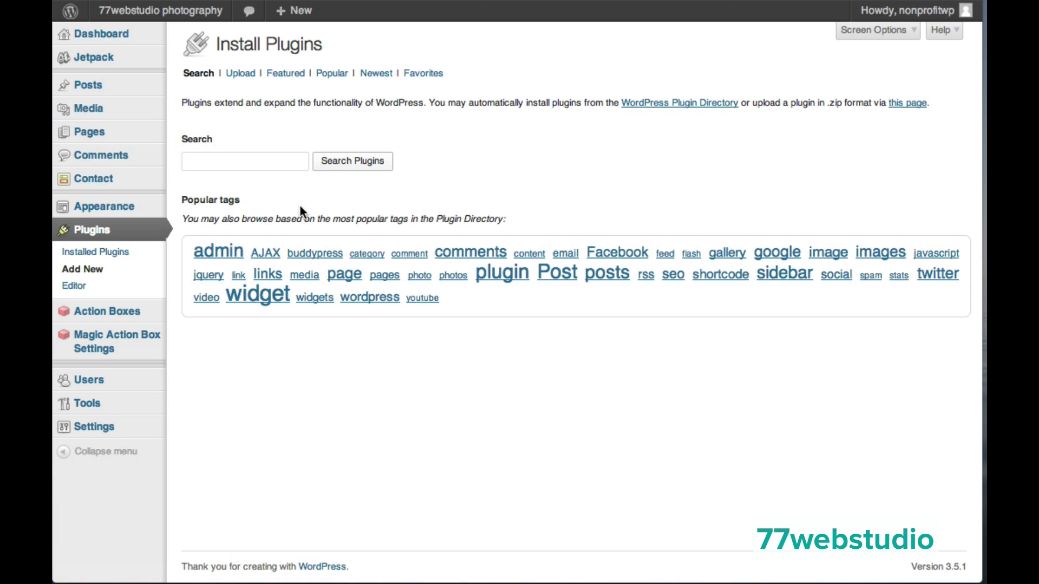
left_click(214, 164)
left_click(213, 163)
type("wordfence")
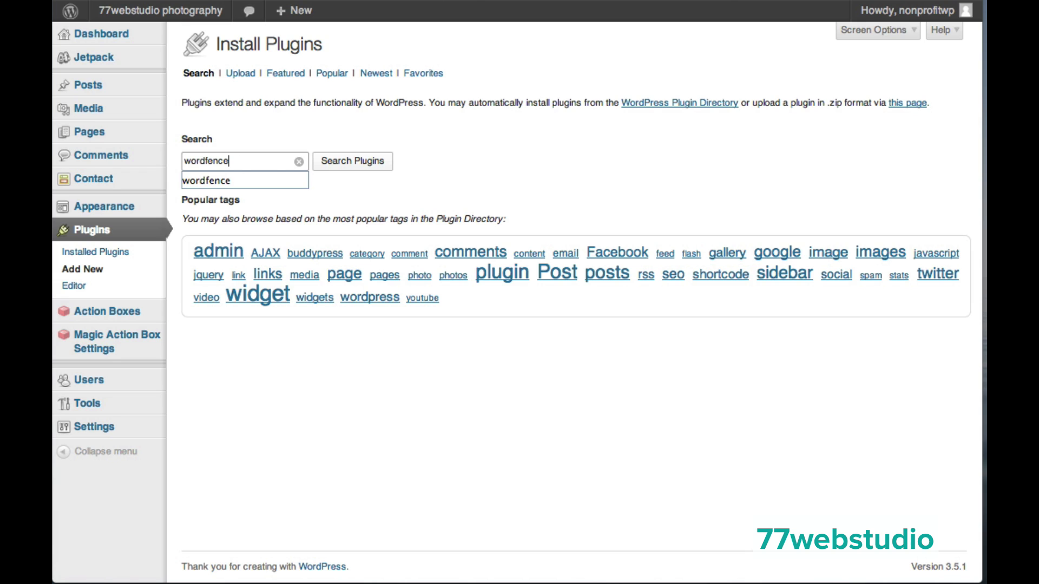
left_click(359, 167)
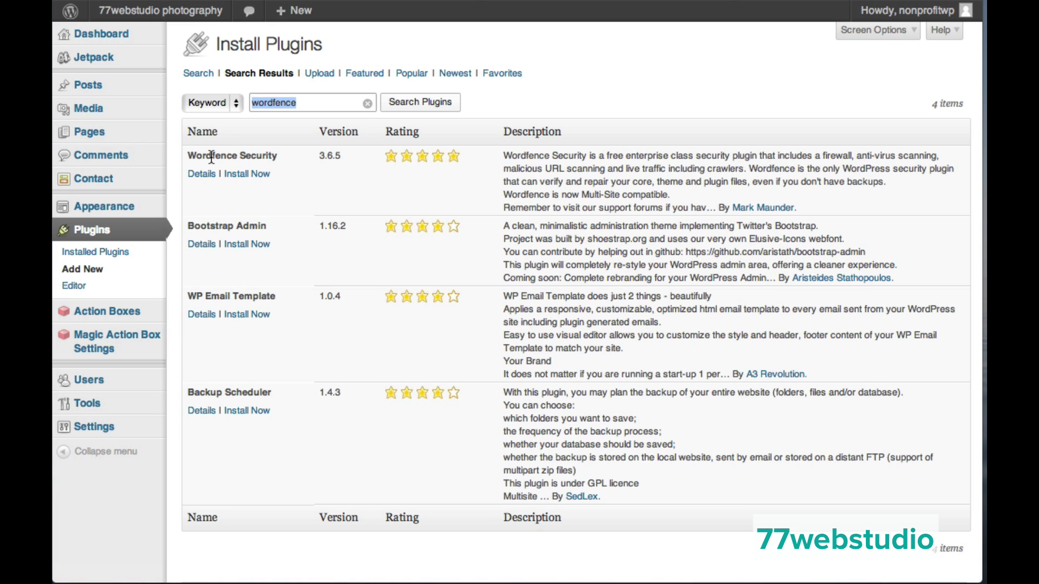
- Install the Wordfence Security plugin, version 3.6.5, and activate it
left_click(240, 174)
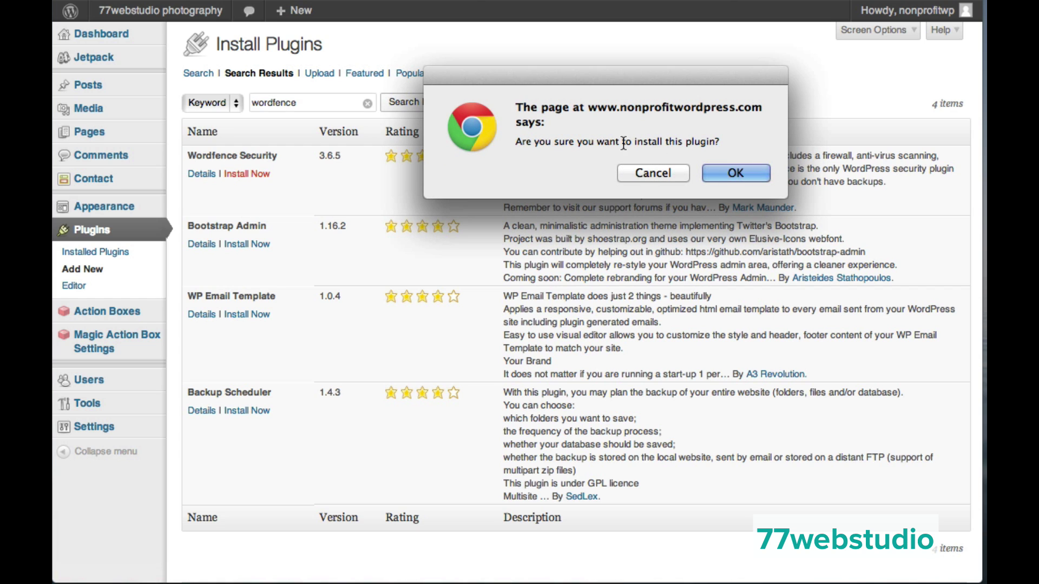
left_click(736, 172)
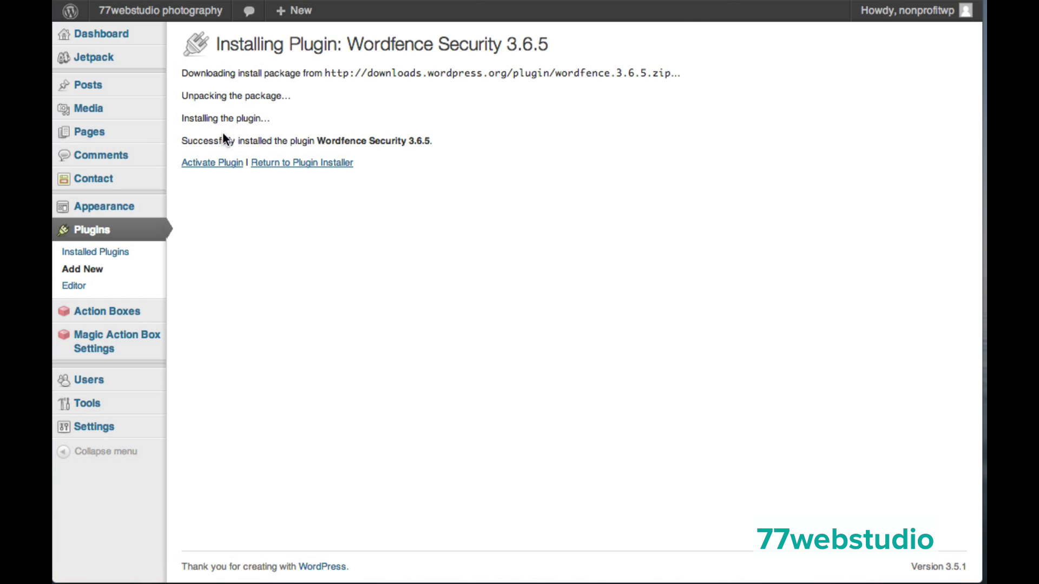
left_click(207, 165)
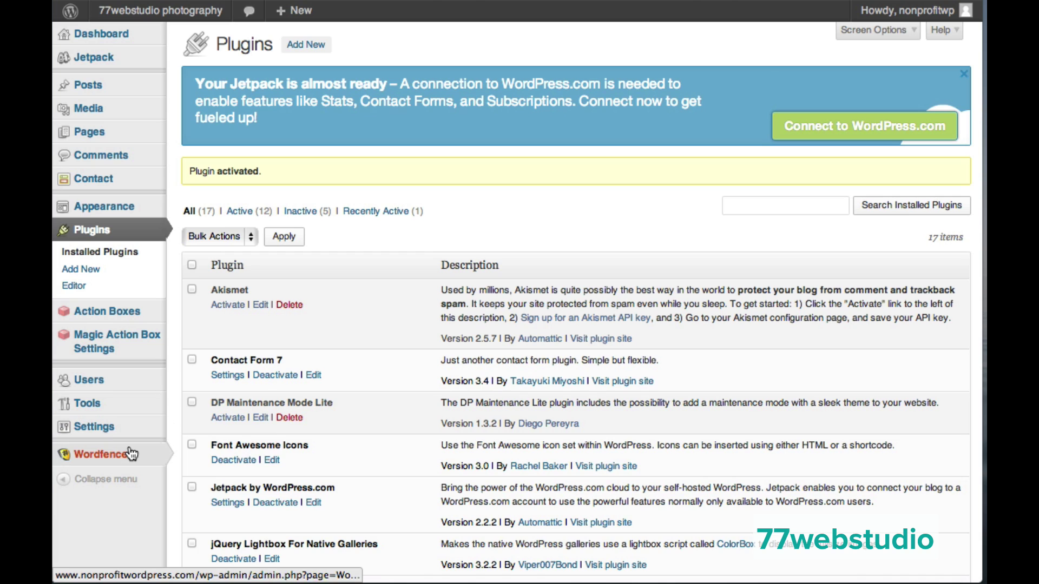
- Run a Wordfence security scan of the site and check its scan summary and the list of new issues
mouse_move(133, 458)
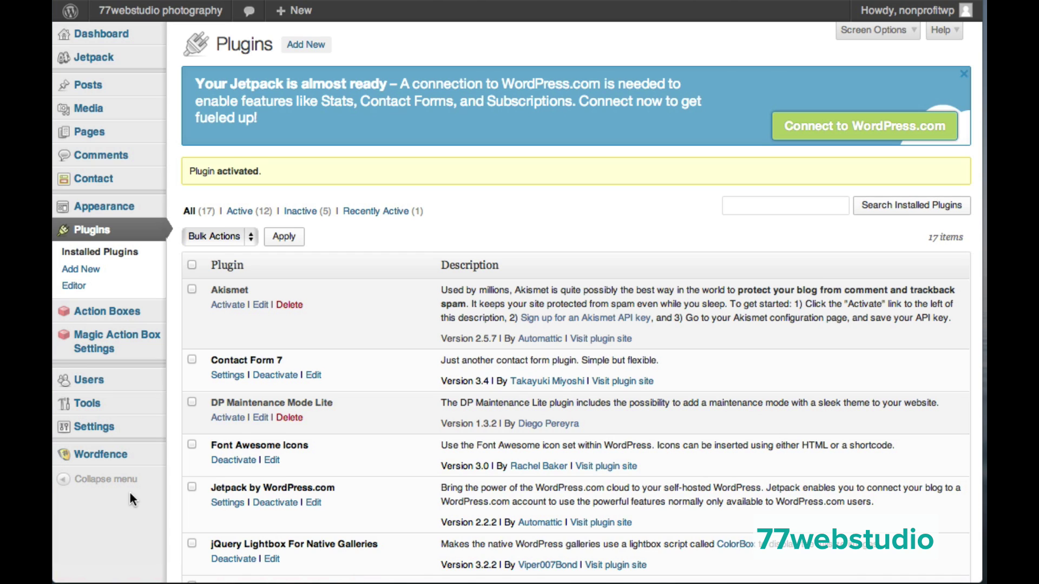
mouse_move(98, 458)
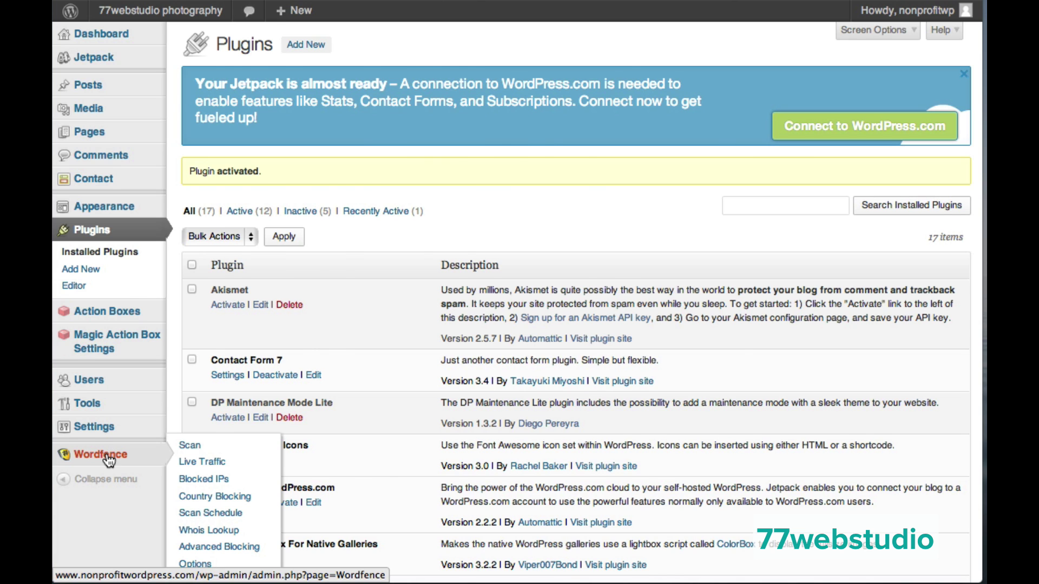
left_click(109, 458)
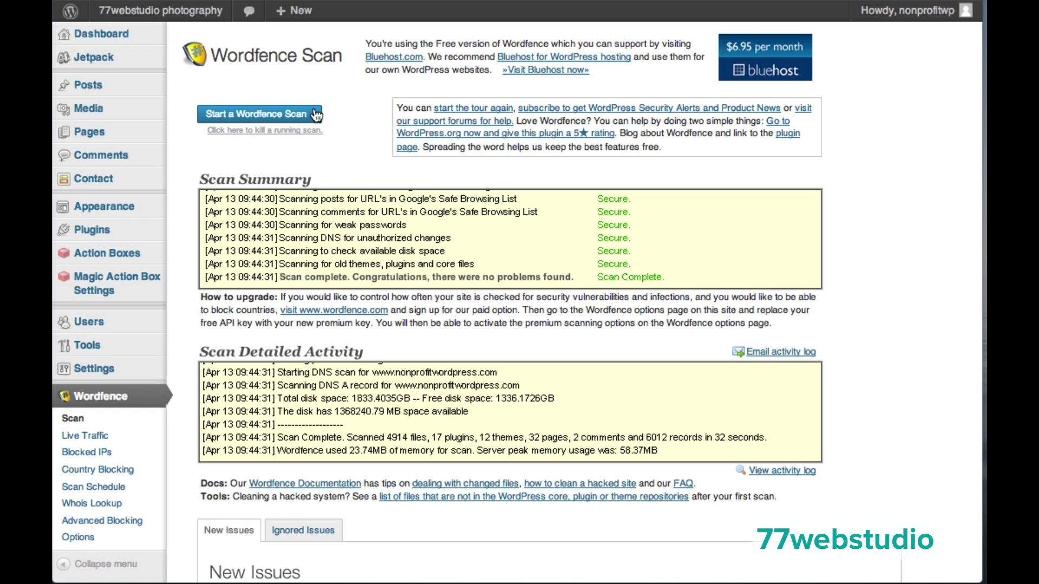
left_click(258, 117)
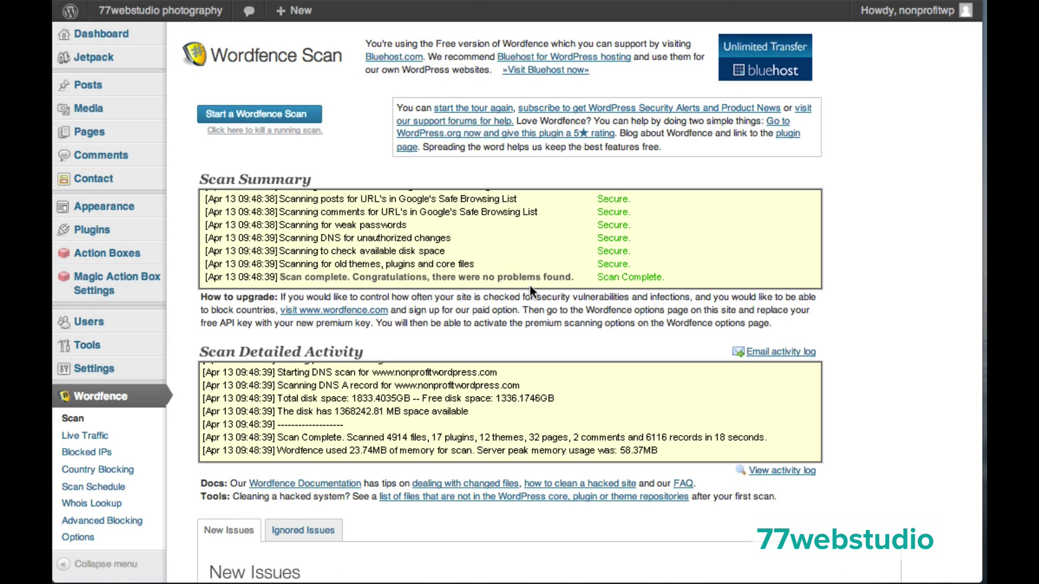
scroll(530, 285, "down", 5)
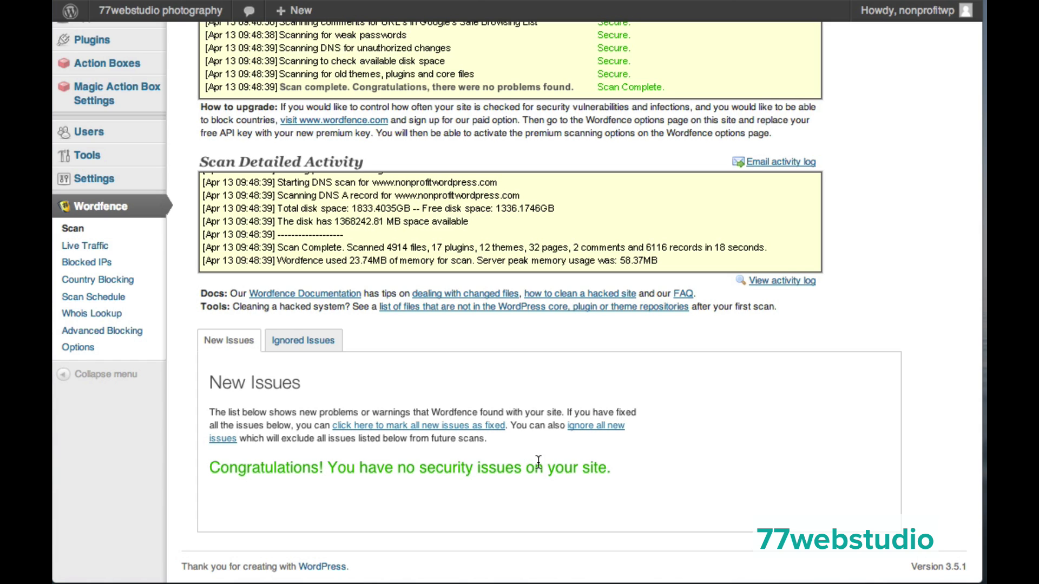
scroll(861, 306, "up", 4)
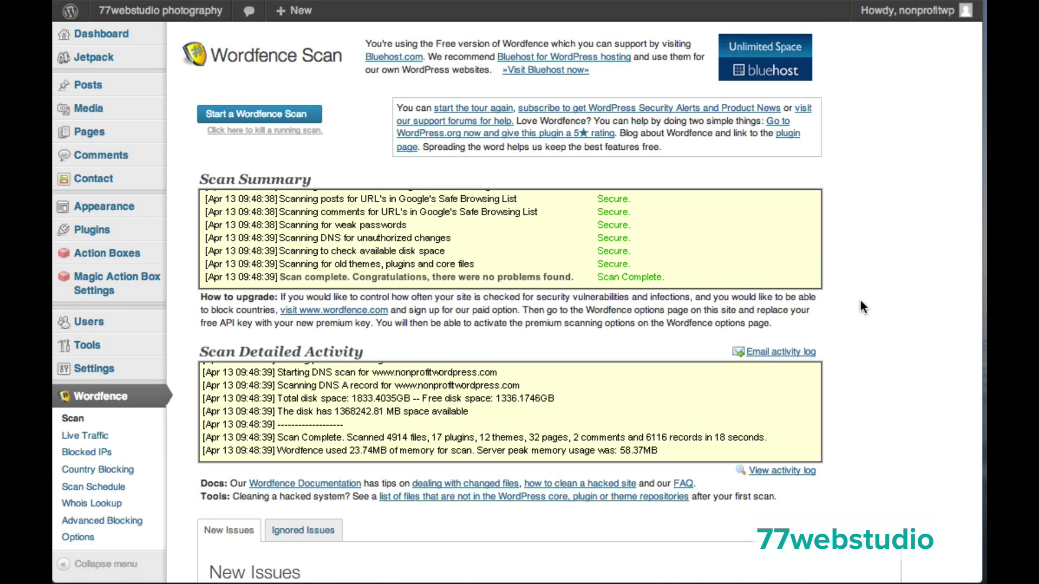